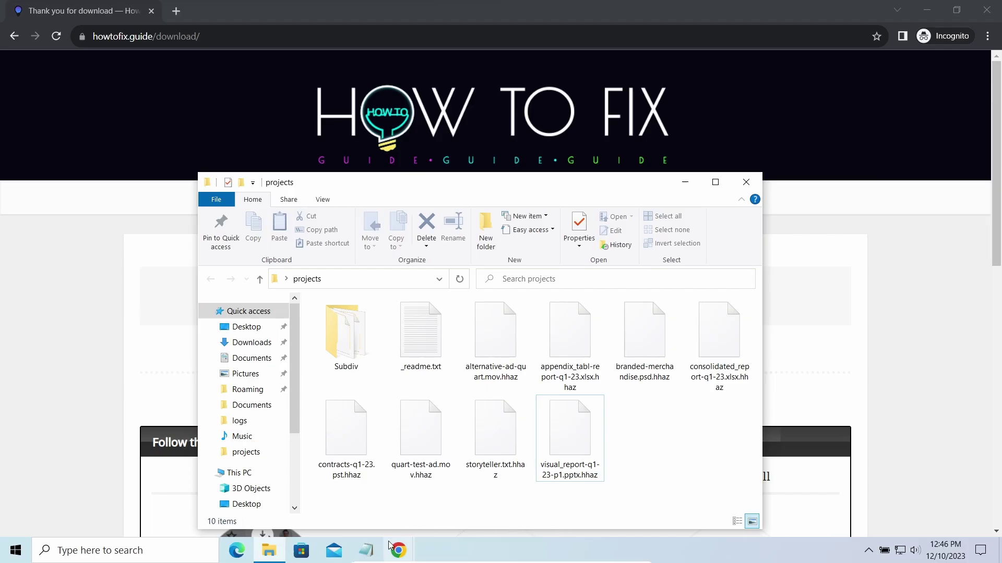
- Review the _readme.txt ransom note in Notepad, minimize it, and look over the encrypted files
left_click(372, 551)
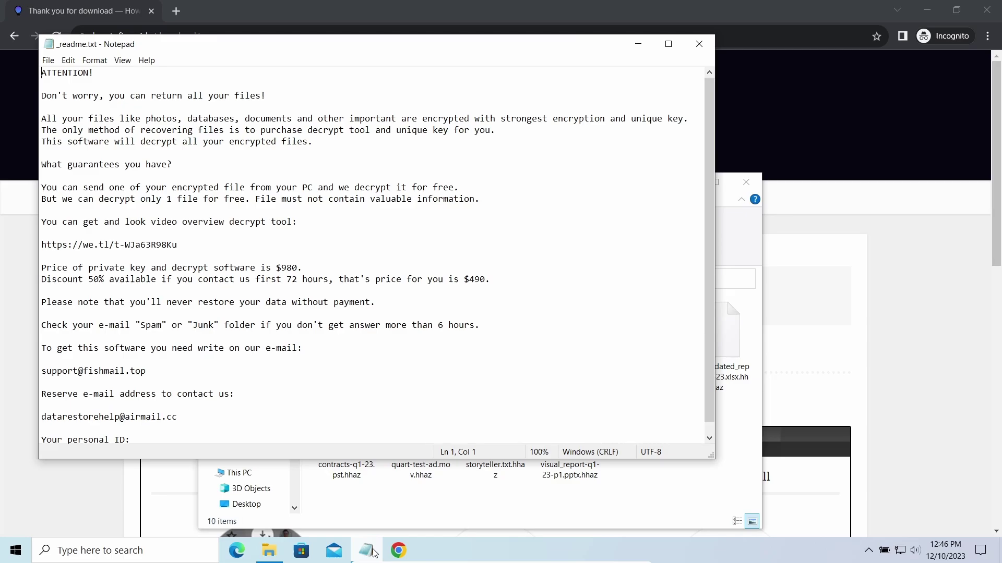
left_click(373, 552)
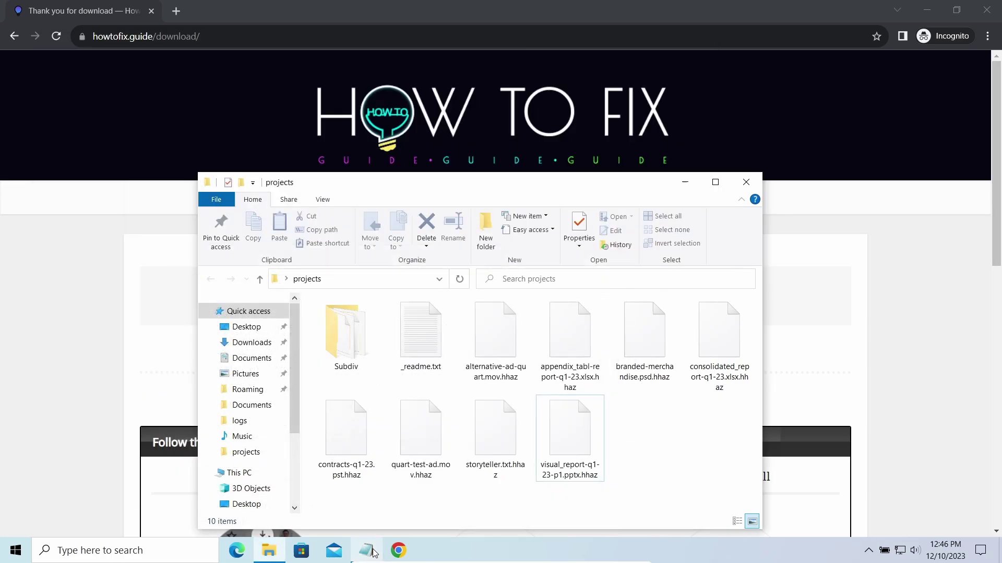
left_click_drag(353, 502, 663, 403)
left_click(703, 408)
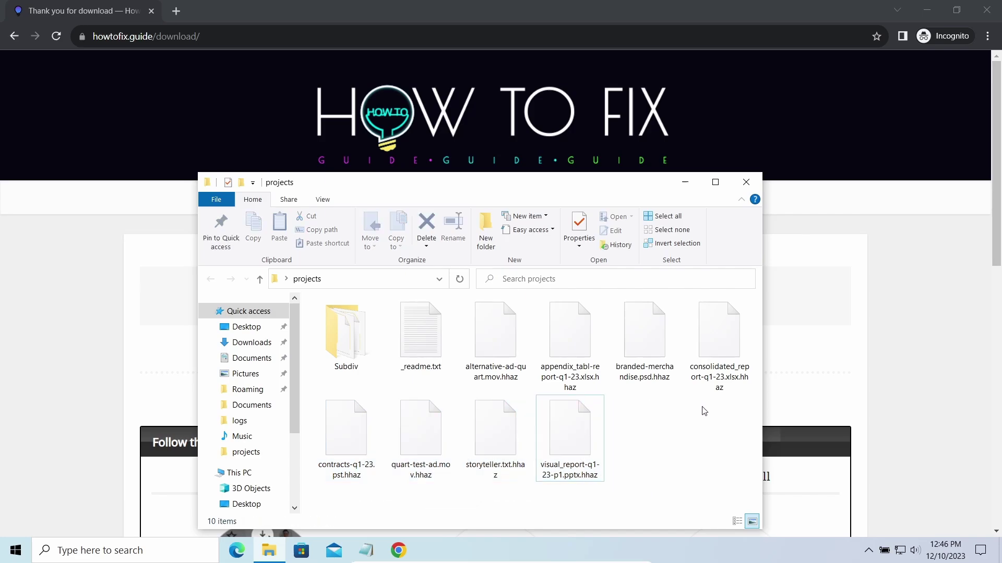
- Scroll through Triage's family:djvu reports, each scored 10 and tagged ransomware
left_click(836, 347)
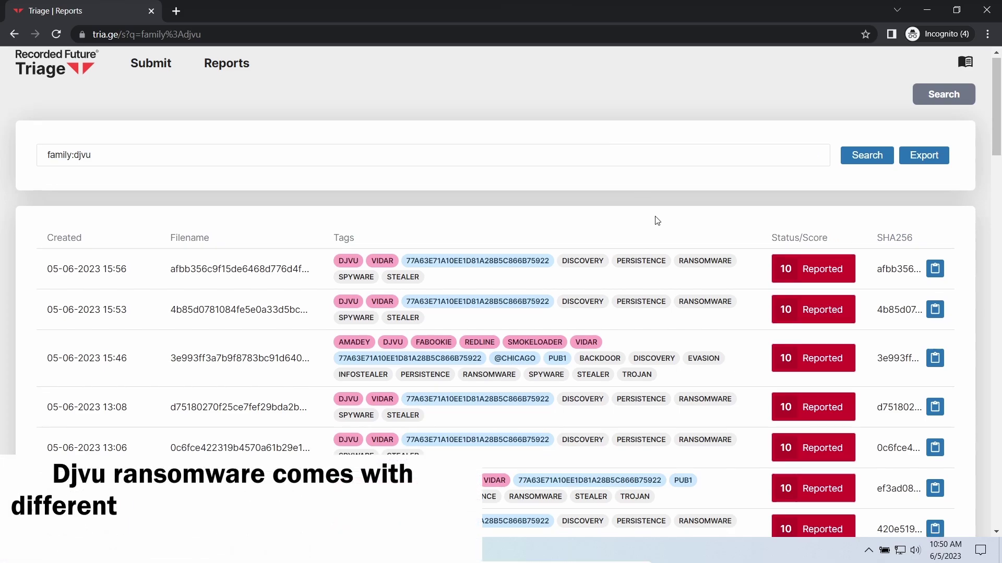
scroll(655, 220, "down", 3)
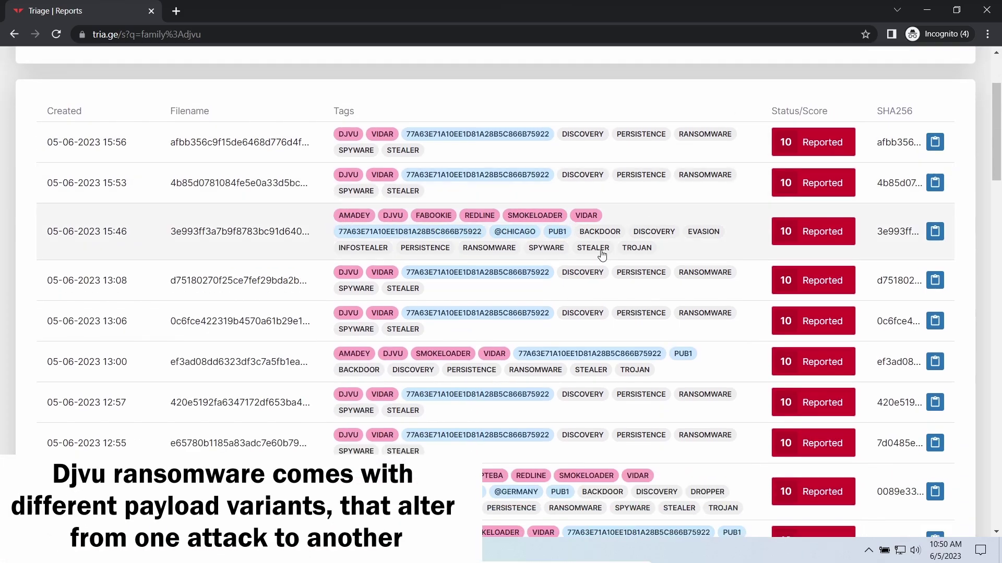
scroll(601, 256, "down", 3)
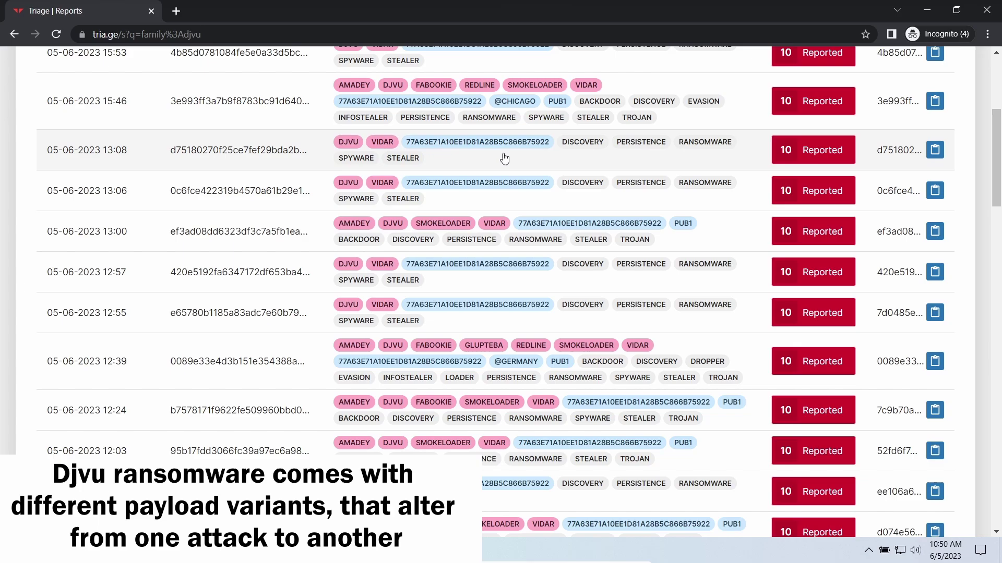
scroll(493, 235, "down", 5)
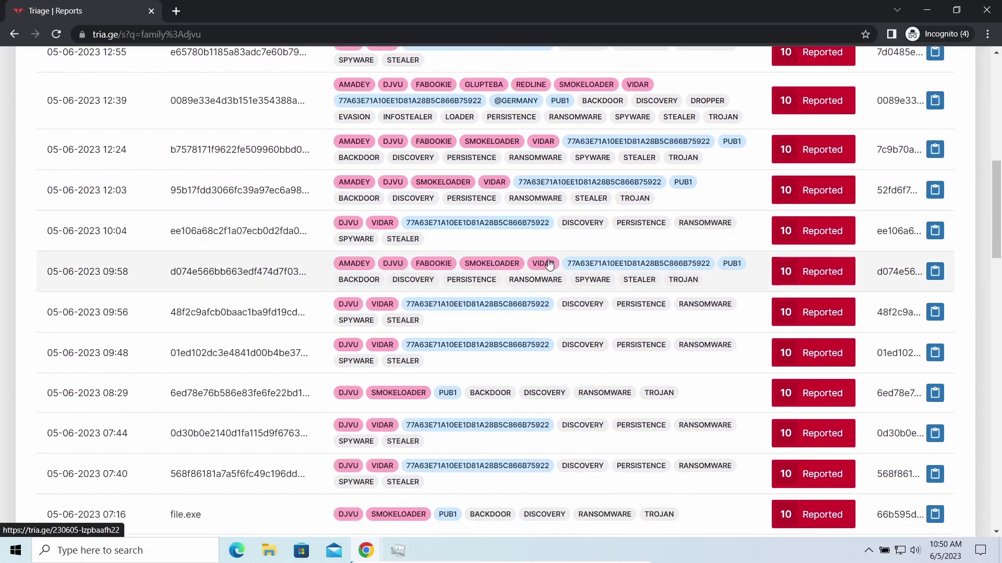
scroll(652, 320, "down", 5)
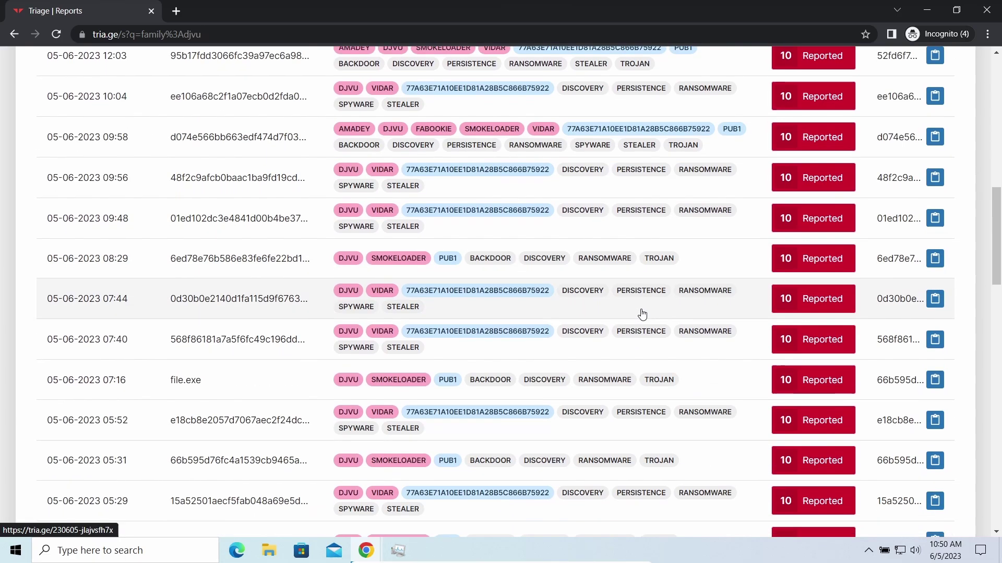
scroll(639, 314, "down", 4)
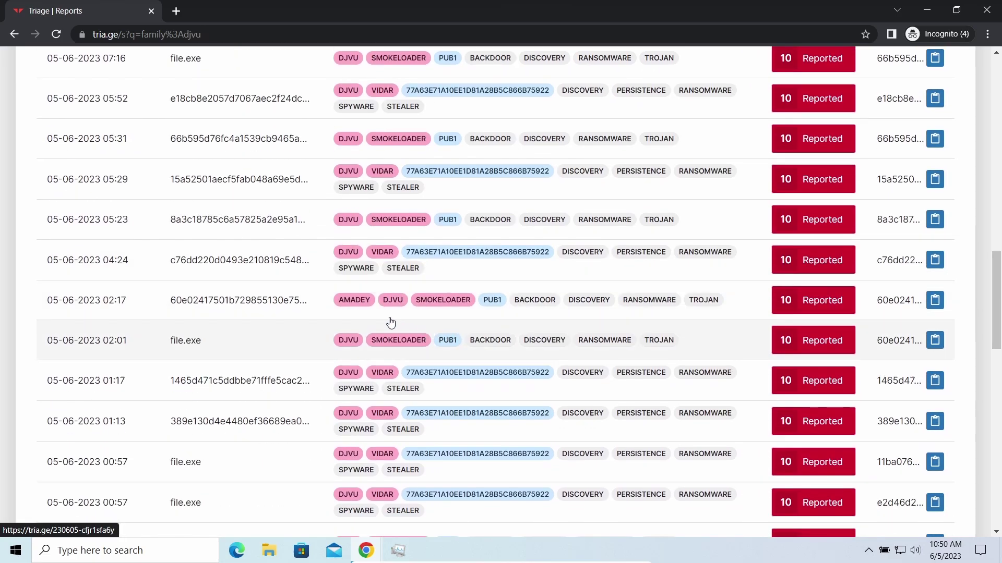
scroll(506, 312, "down", 6)
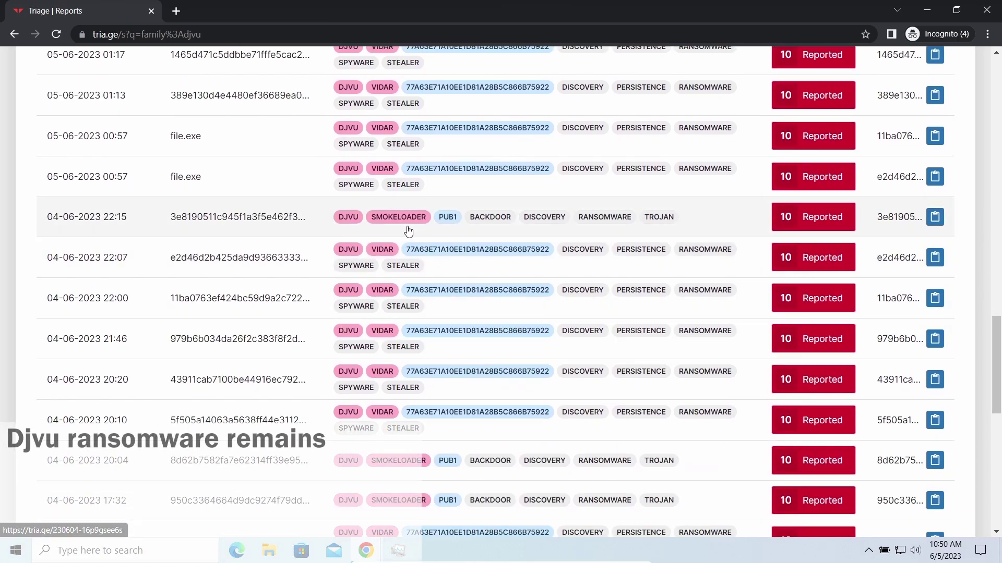
scroll(306, 207, "up", 8)
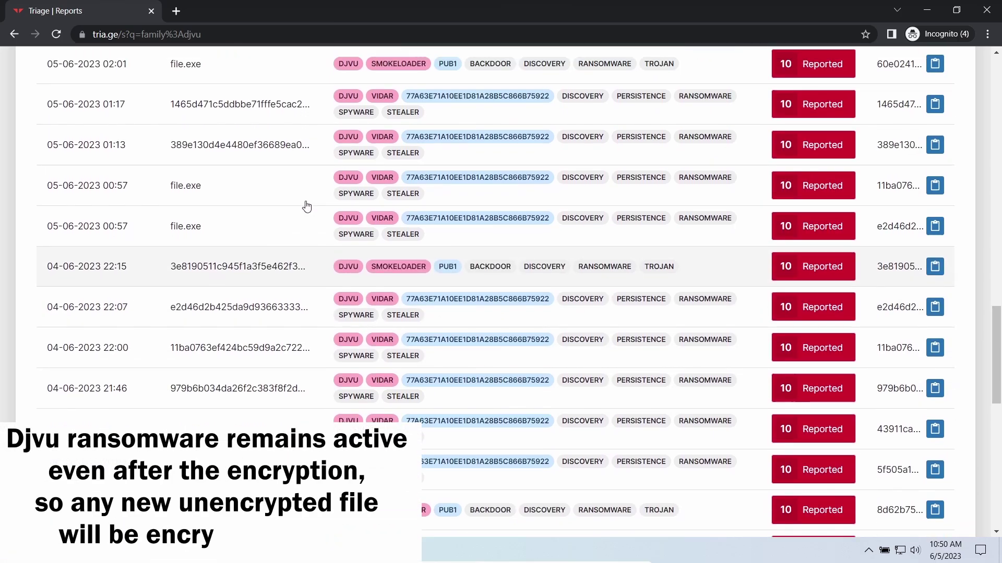
scroll(307, 208, "up", 8)
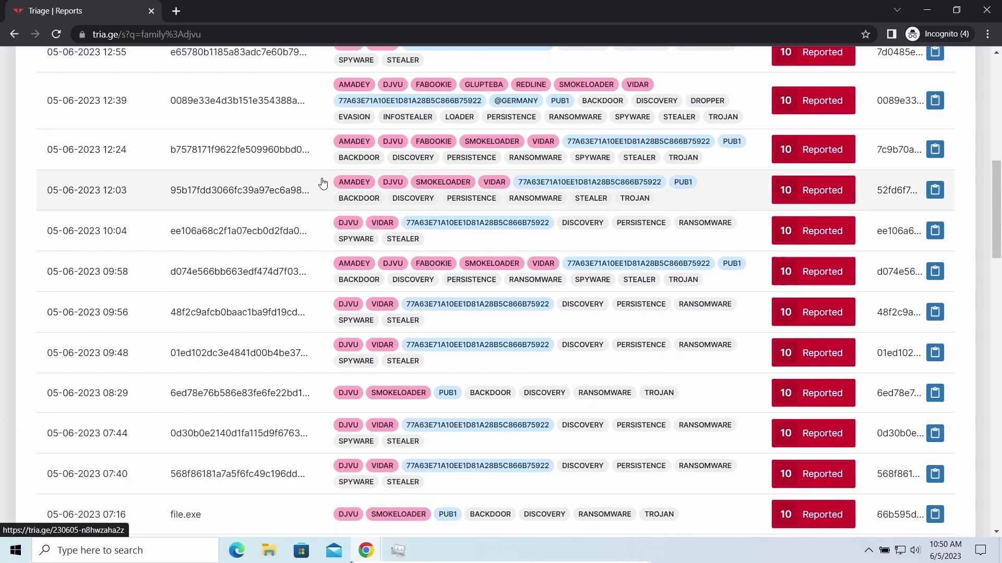
- Open the 12:39 djvu sample report and review its .neon extension, C2 URLs and ransom note
left_click(322, 118)
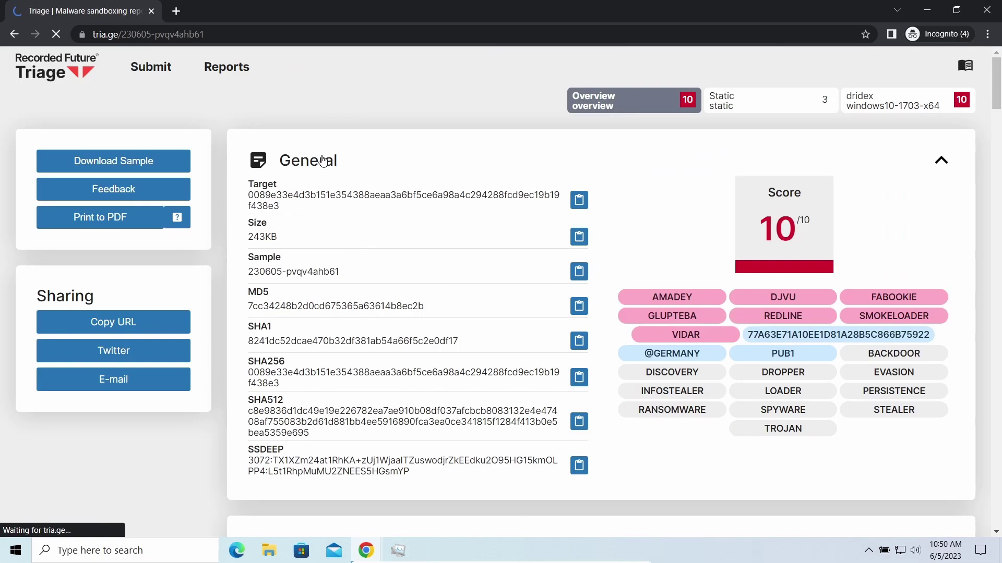
scroll(564, 172, "down", 20)
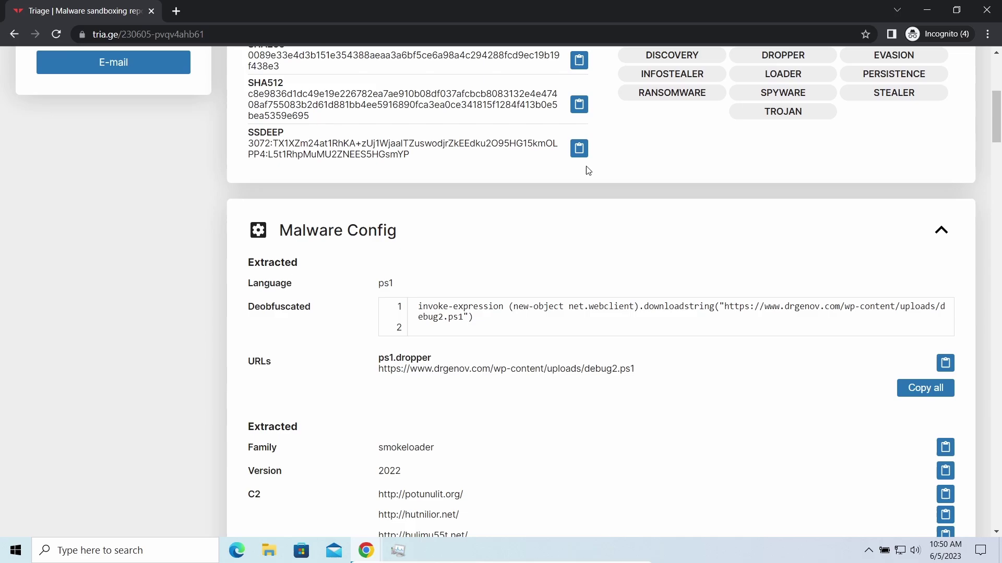
scroll(550, 176, "down", 8)
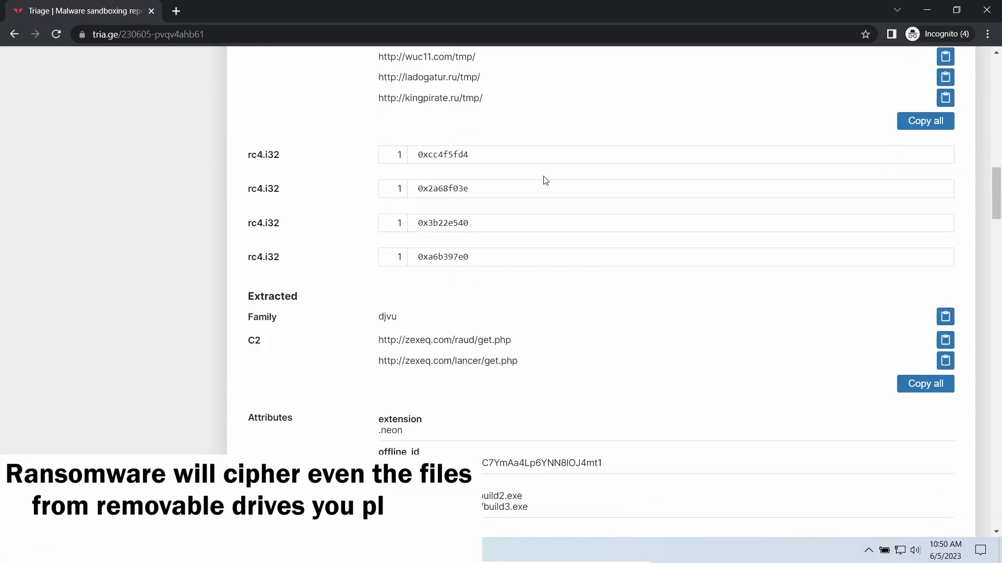
left_click_drag(377, 186, 410, 191)
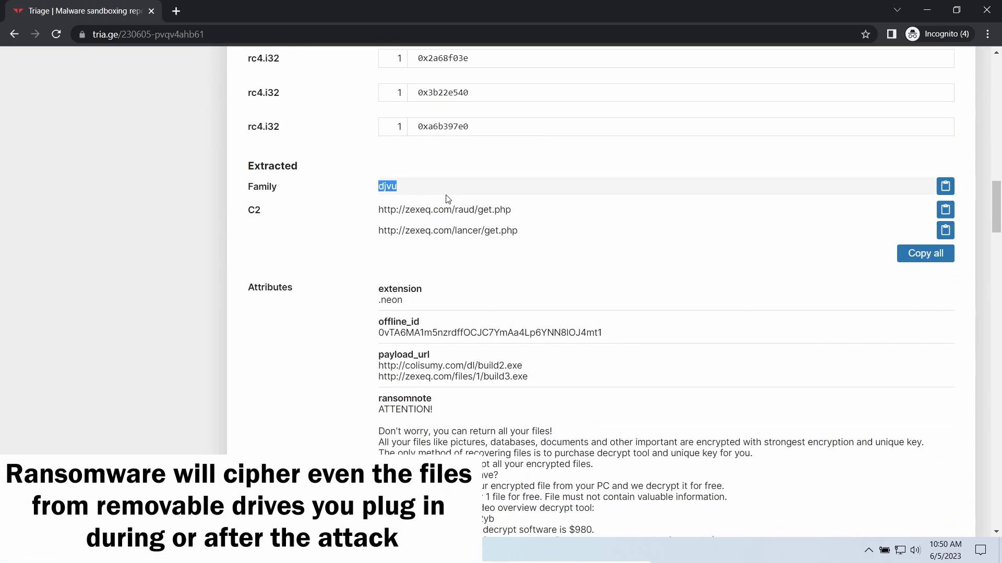
scroll(386, 235, "down", 9)
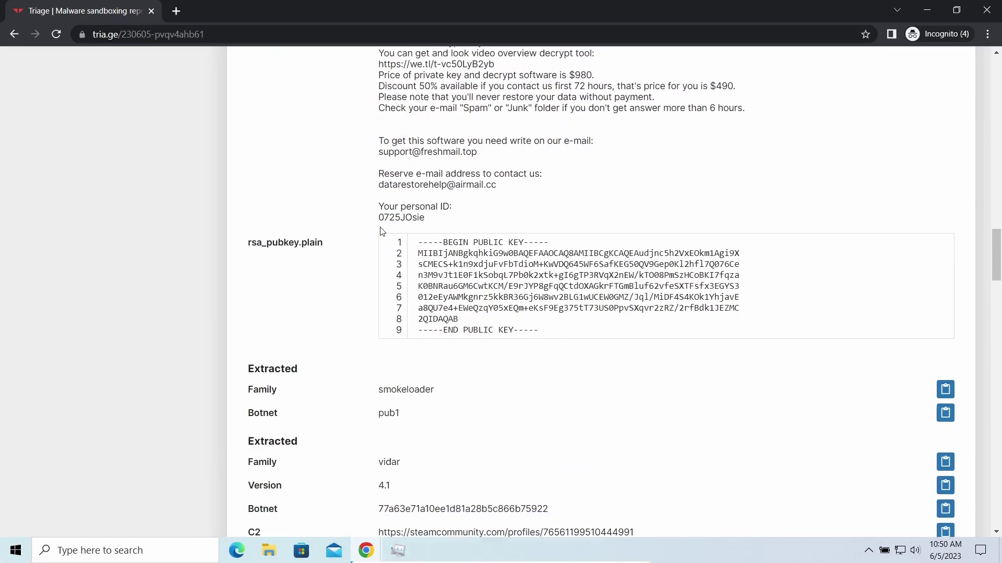
scroll(380, 231, "down", 4)
scroll(368, 227, "up", 3)
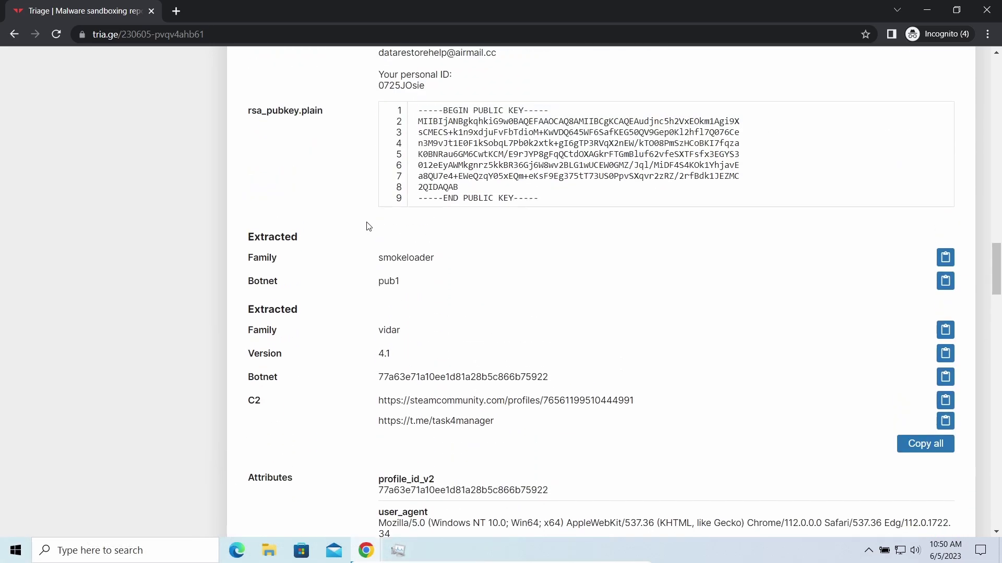
scroll(366, 225, "up", 5)
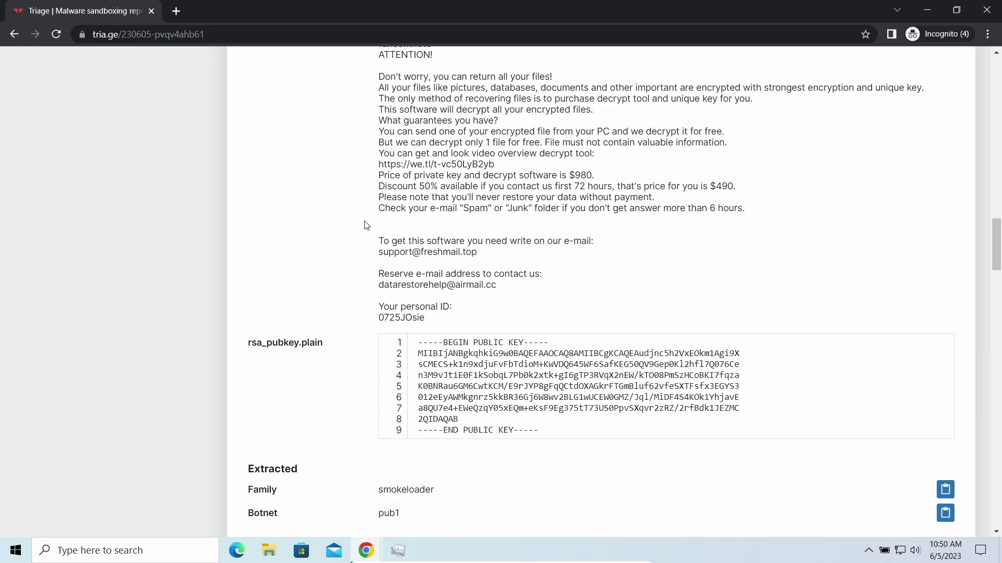
scroll(366, 225, "up", 4)
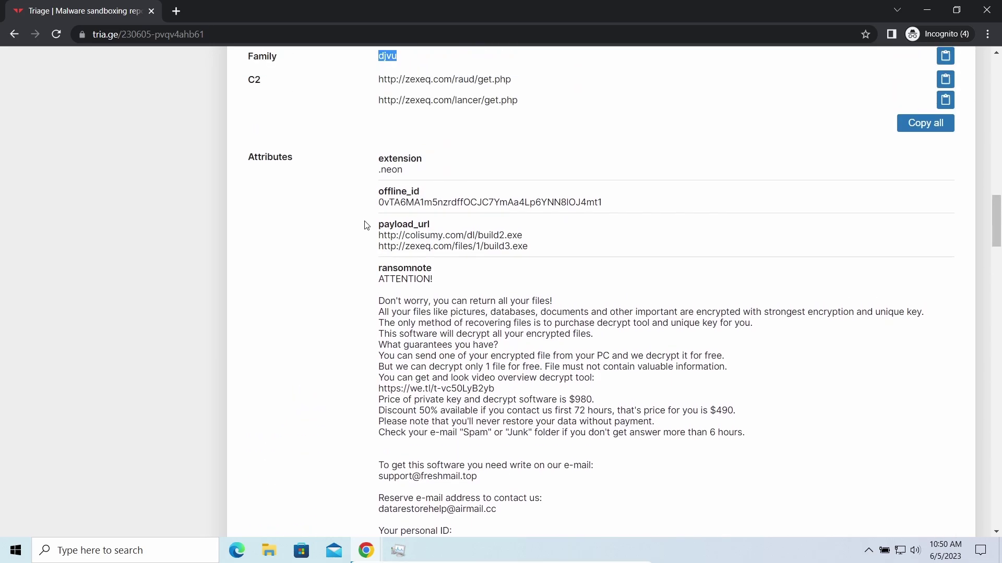
- Highlight the two djvu C2 addresses, then skim the First Steps section
left_click_drag(366, 159, 542, 167)
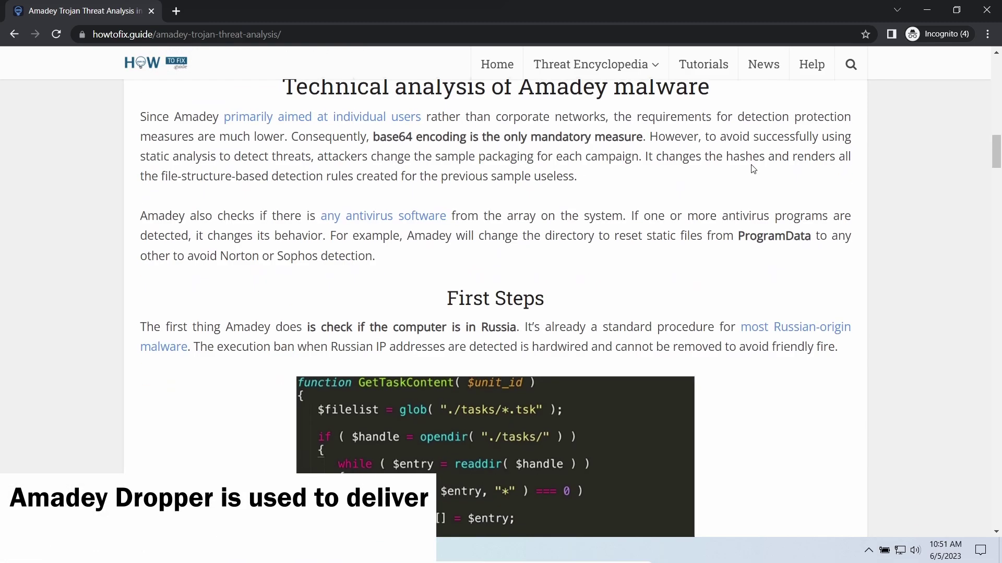
scroll(481, 320, "down", 3)
left_click_drag(307, 197, 502, 197)
left_click(500, 210)
- Read the Amadey analysis past its POST request lines and highlight the Malware Delivery paragraph
scroll(264, 235, "down", 8)
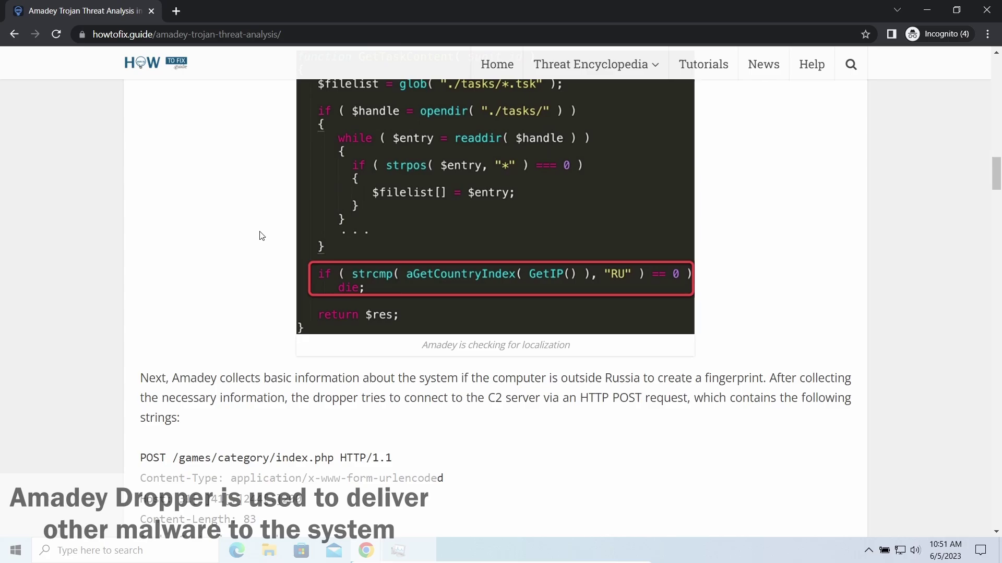
scroll(256, 237, "down", 1)
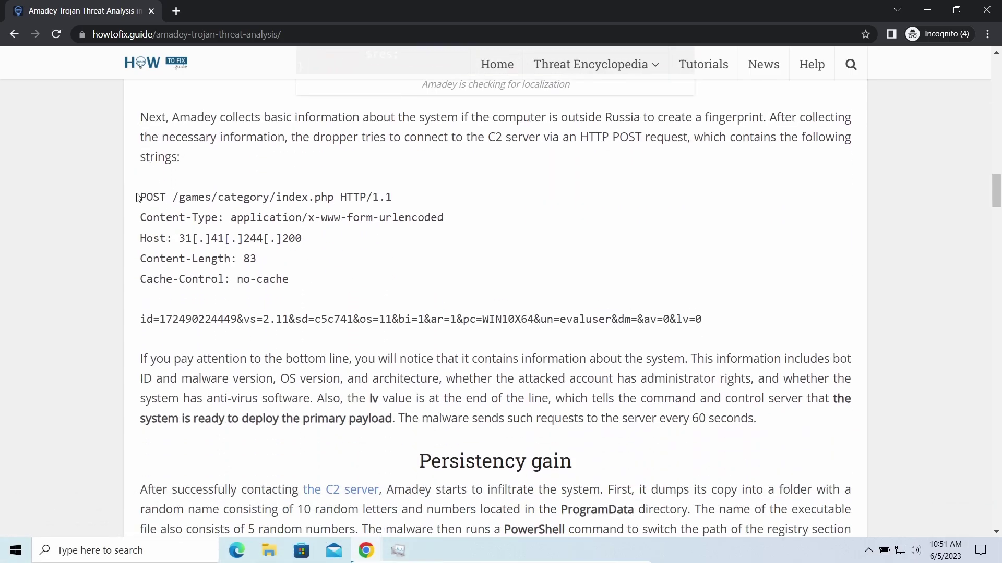
left_click_drag(139, 197, 405, 289)
left_click(405, 288)
scroll(315, 342, "down", 1)
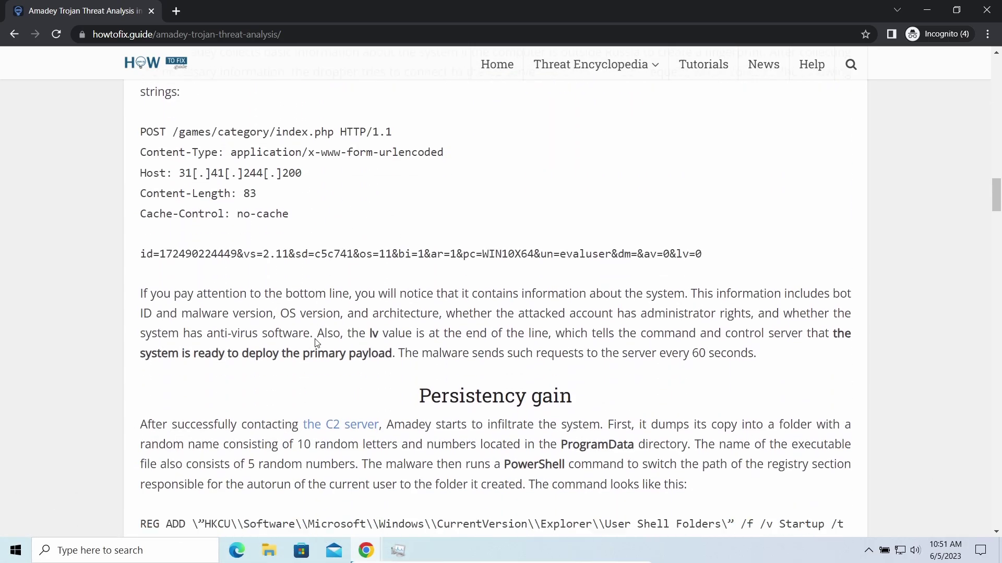
scroll(315, 342, "down", 6)
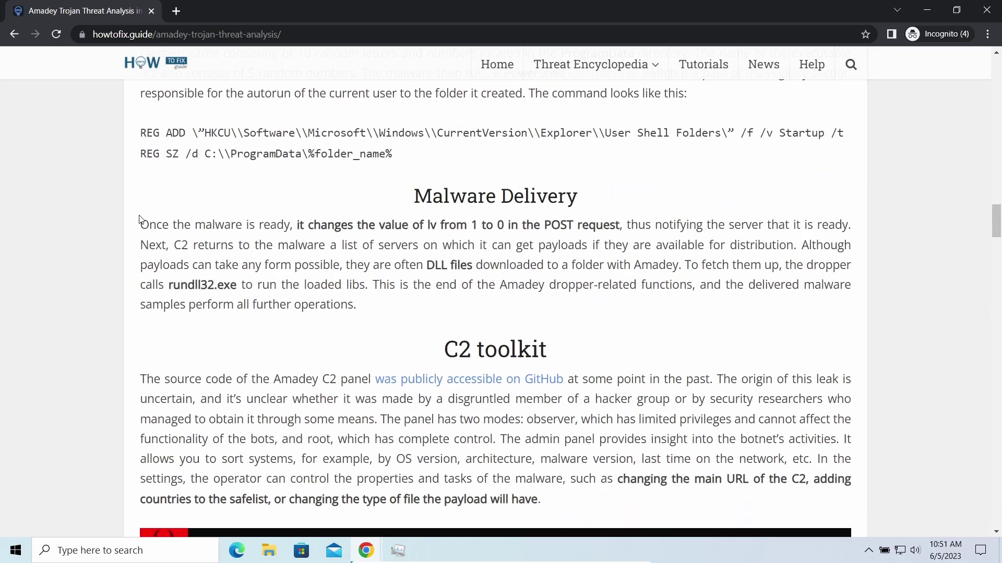
left_click_drag(285, 228, 584, 306)
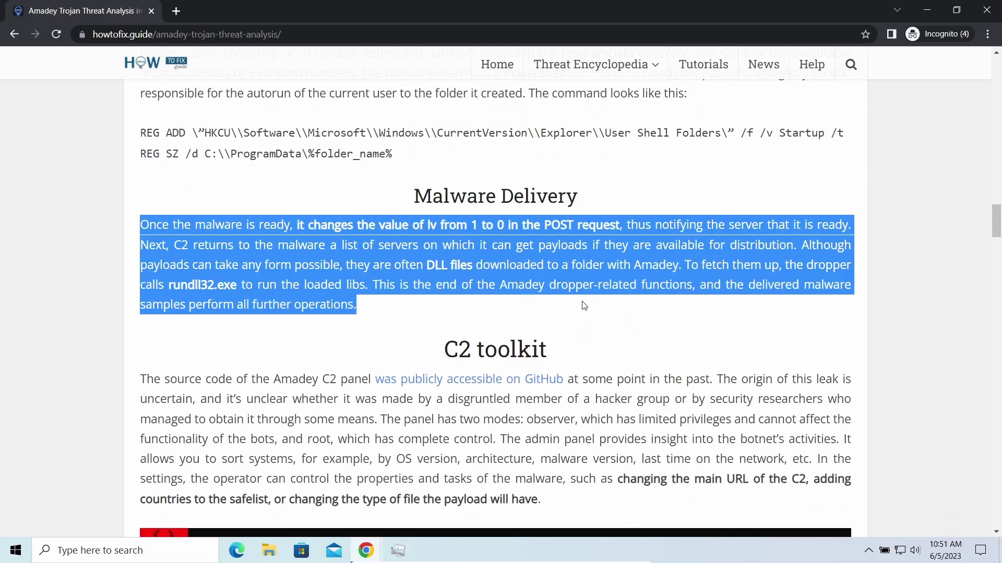
left_click(399, 400)
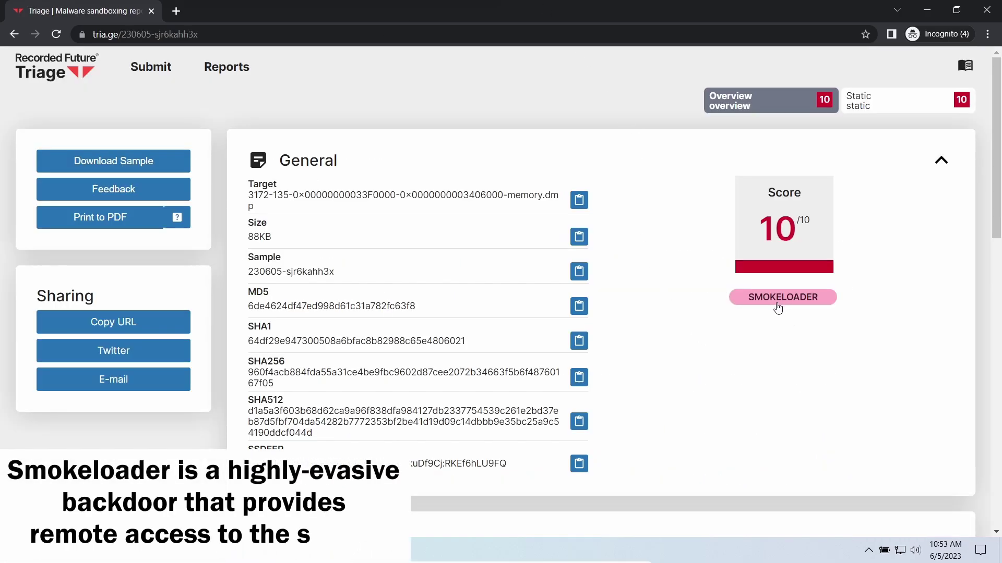
scroll(672, 333, "down", 6)
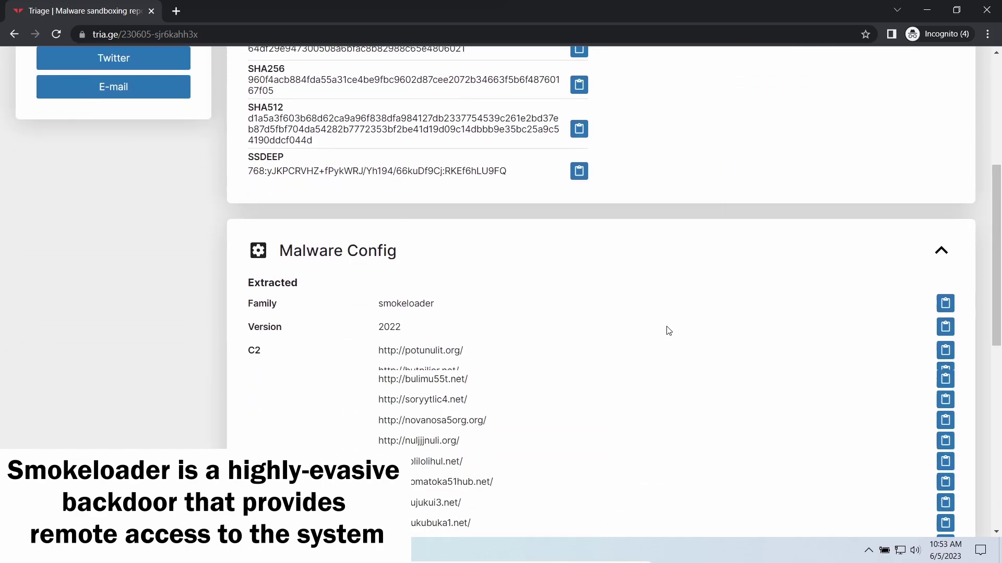
left_click_drag(376, 313, 494, 355)
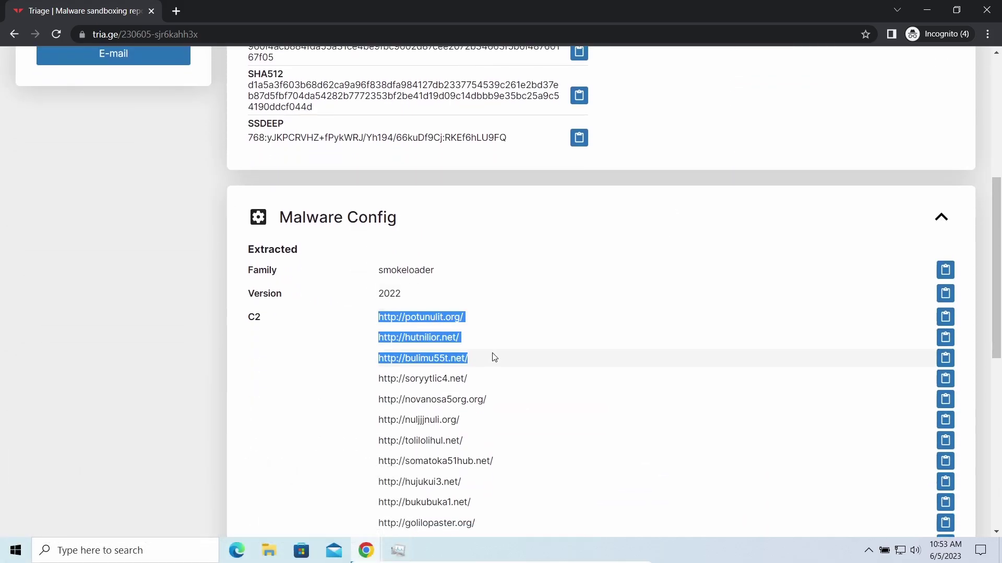
left_click(590, 339)
scroll(593, 339, "down", 6)
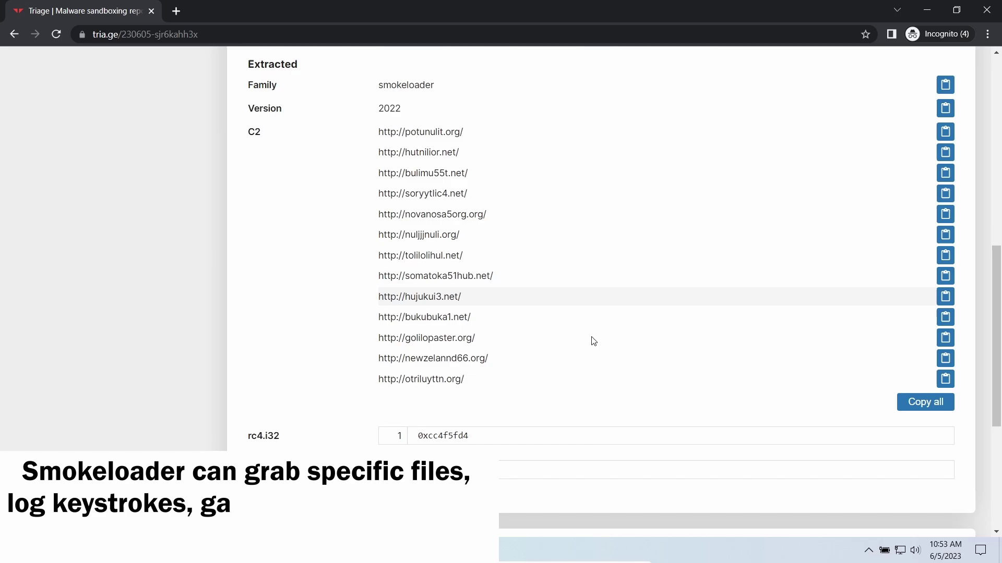
scroll(585, 340, "down", 2)
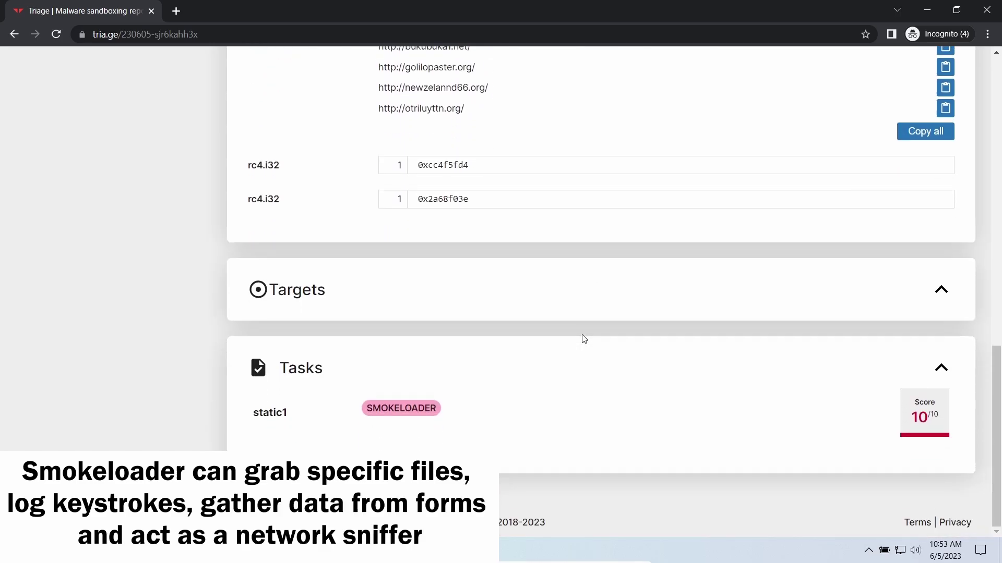
scroll(584, 340, "up", 11)
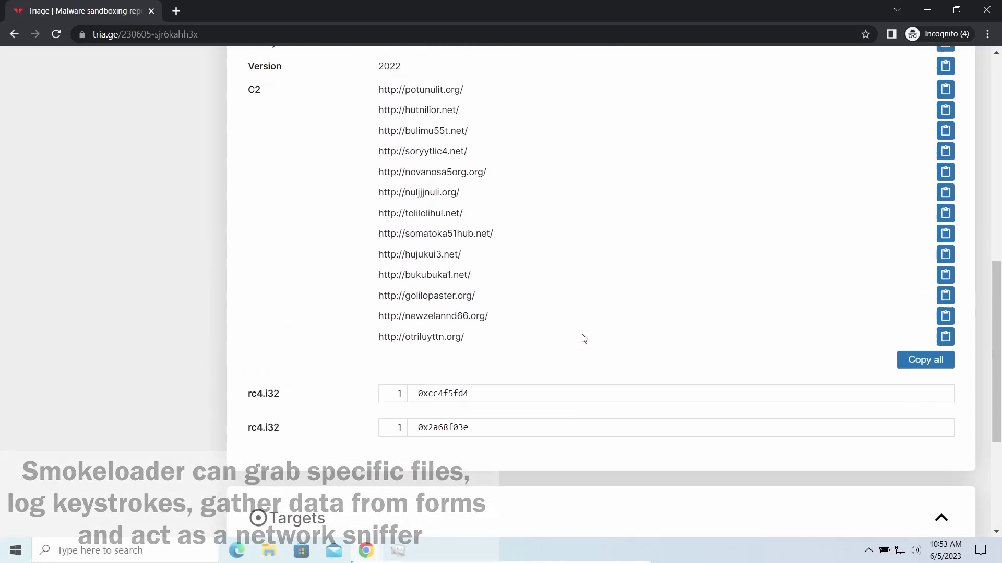
scroll(582, 338, "up", 4)
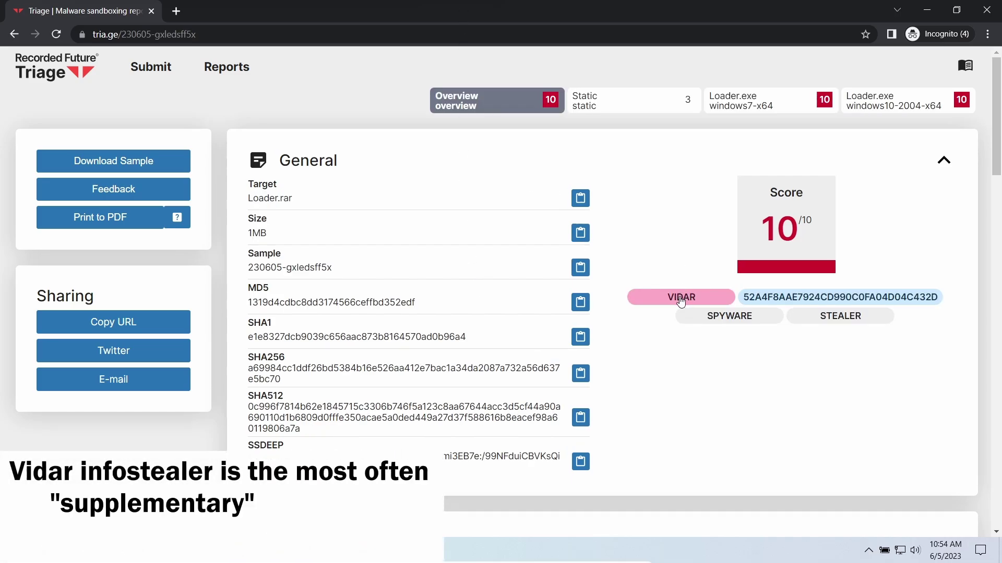
- Highlight the two Vidar C2 addresses in the Loader.rar report, then scroll through Targets and ATT&CK
scroll(634, 368, "down", 5)
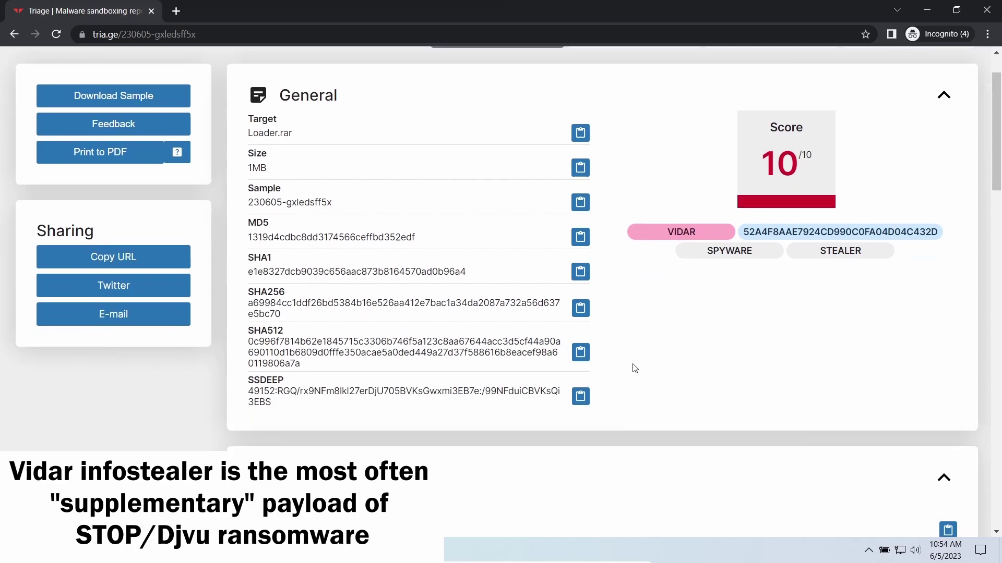
scroll(626, 364, "down", 2)
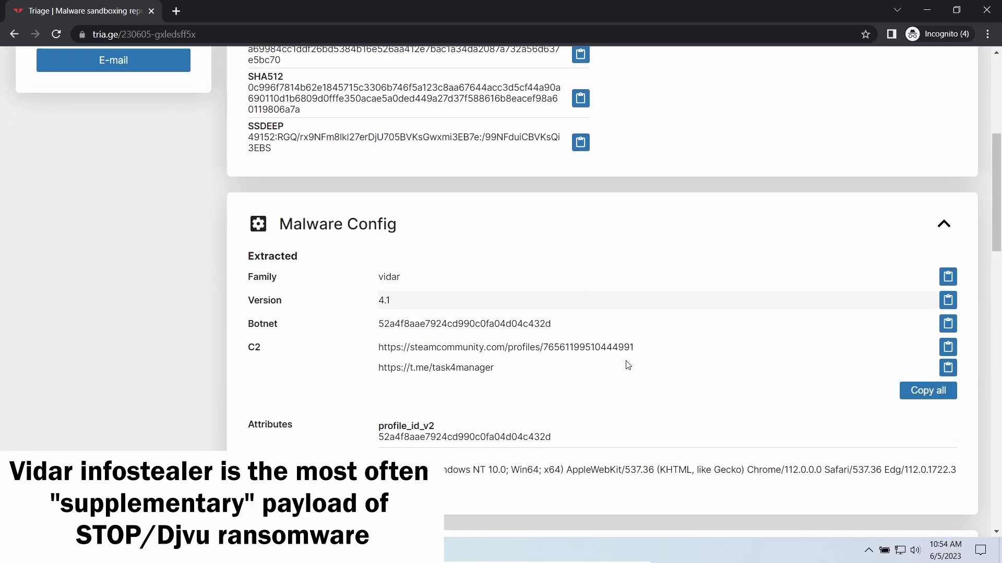
left_click_drag(374, 276, 526, 297)
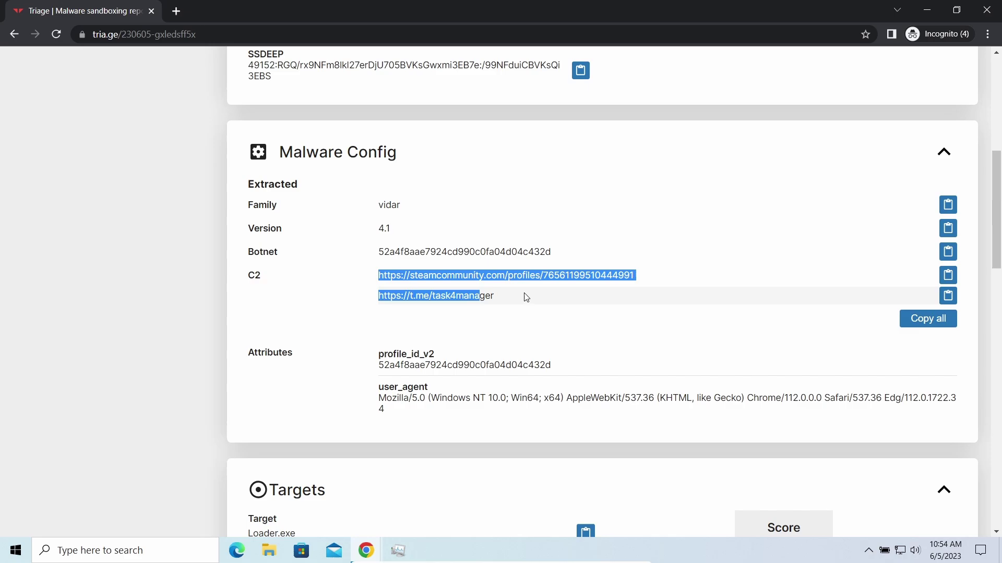
left_click(547, 324)
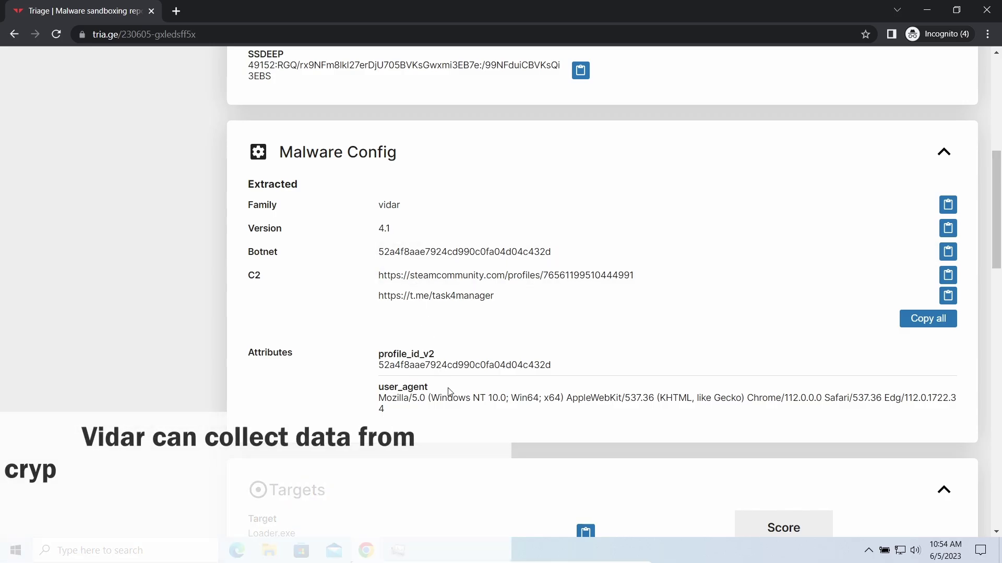
scroll(546, 382, "down", 1)
scroll(546, 383, "down", 1)
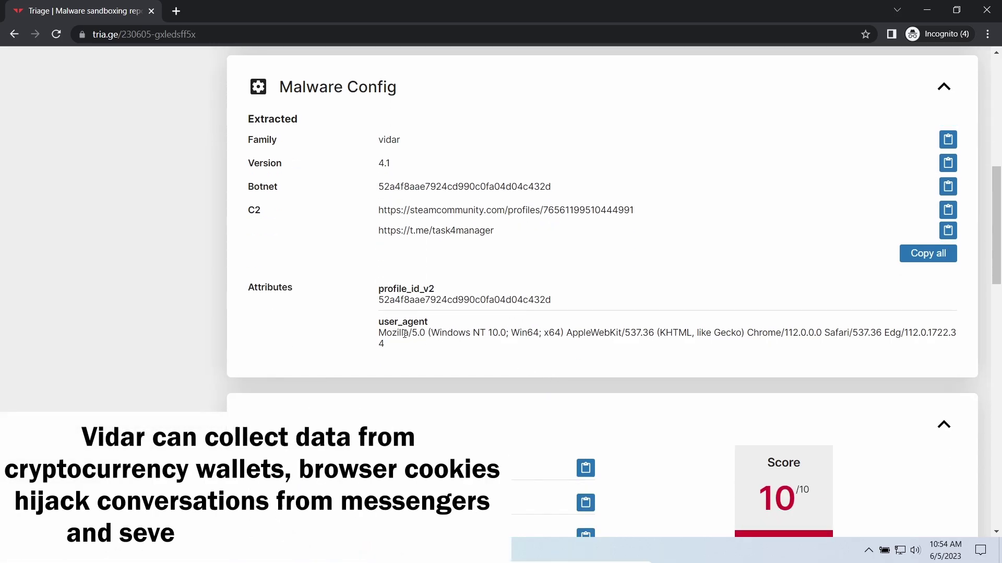
scroll(525, 368, "down", 5)
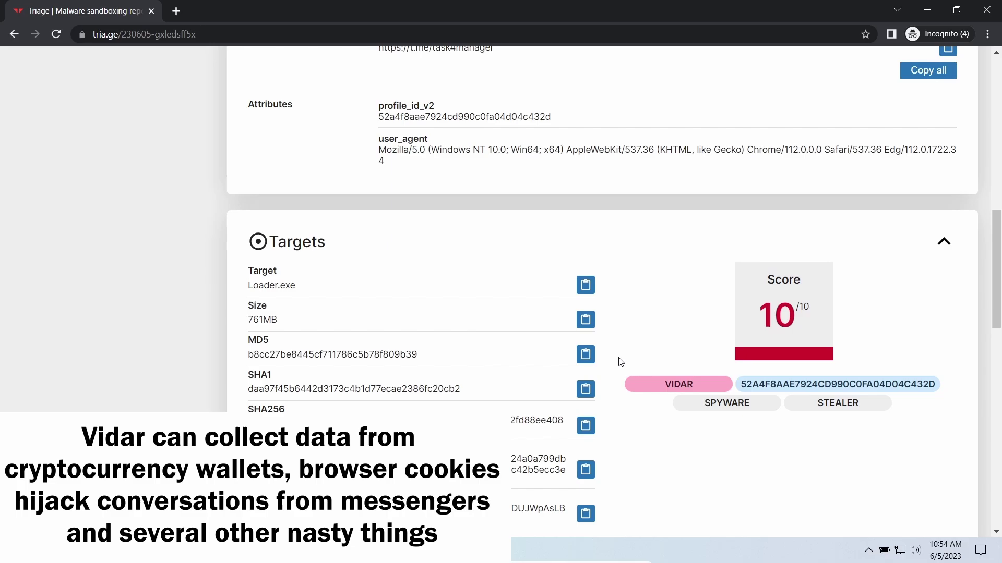
scroll(622, 363, "down", 4)
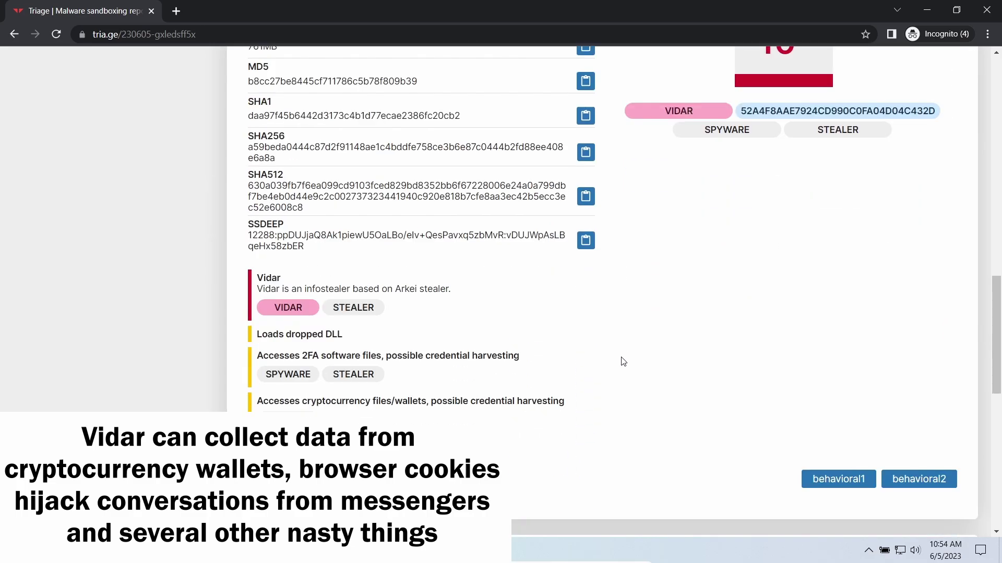
scroll(557, 348, "down", 1)
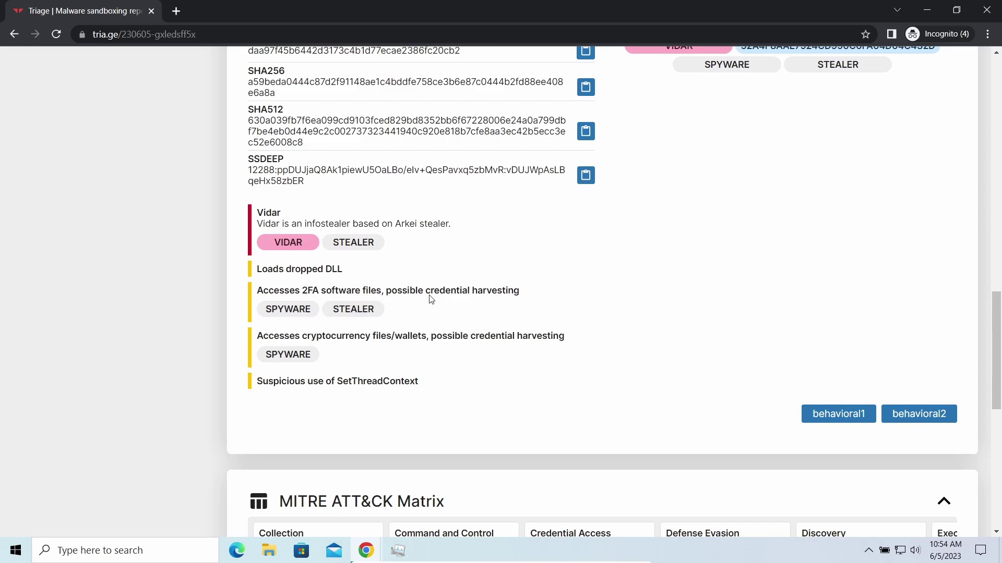
scroll(441, 369, "down", 5)
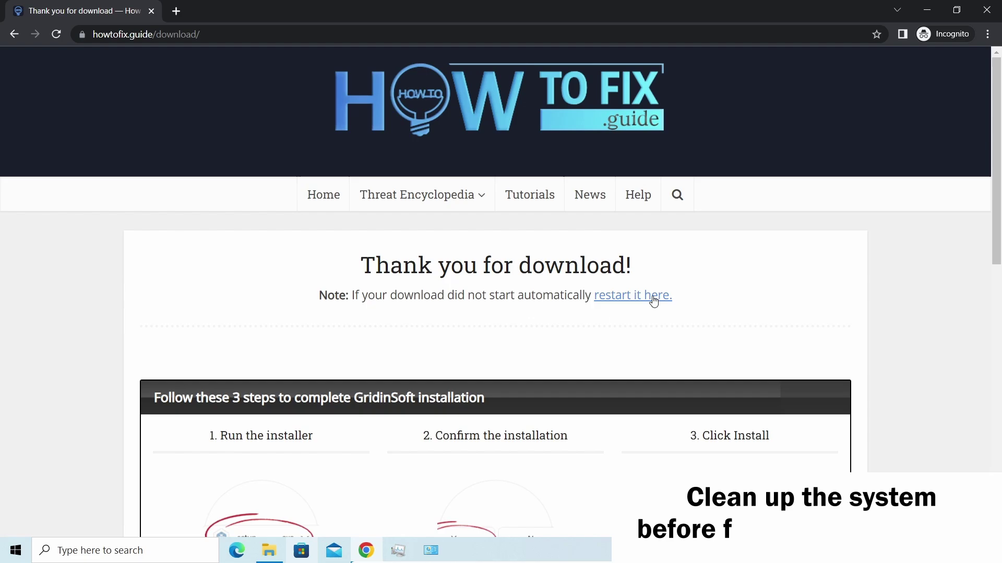
- Restart the setup-gridinsoft-fix.exe download, keep it despite the warning, and launch it
left_click(649, 301)
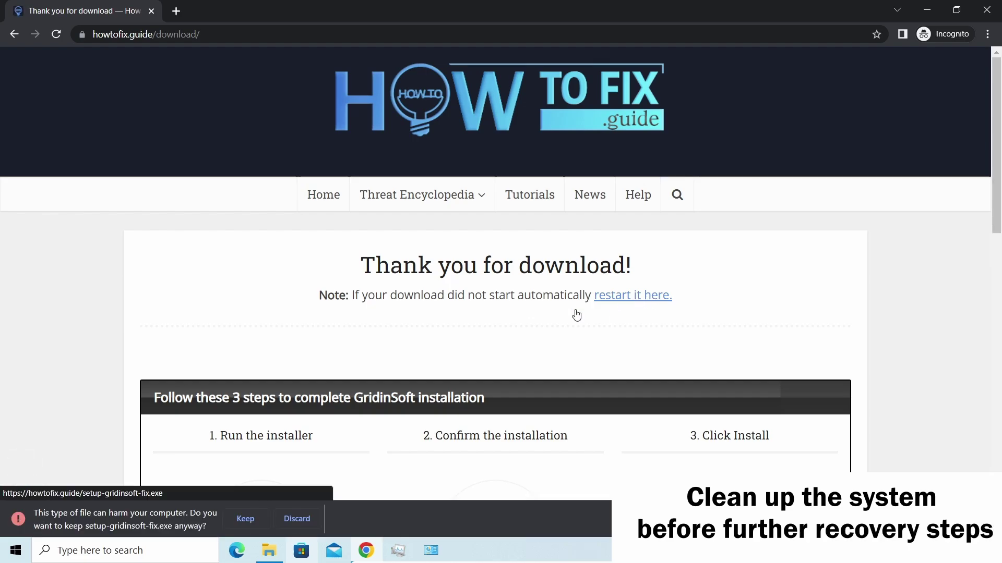
left_click(246, 519)
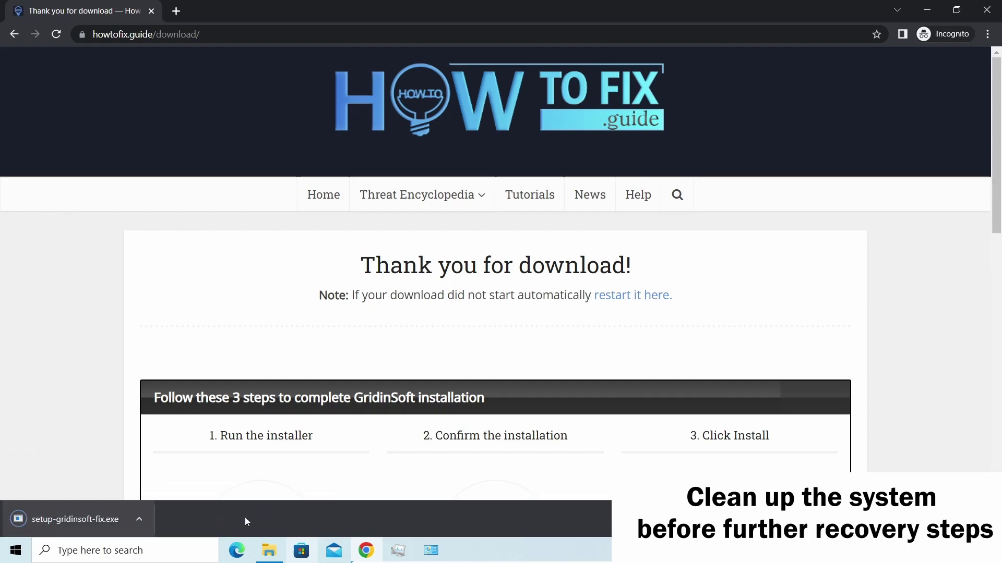
left_click(83, 515)
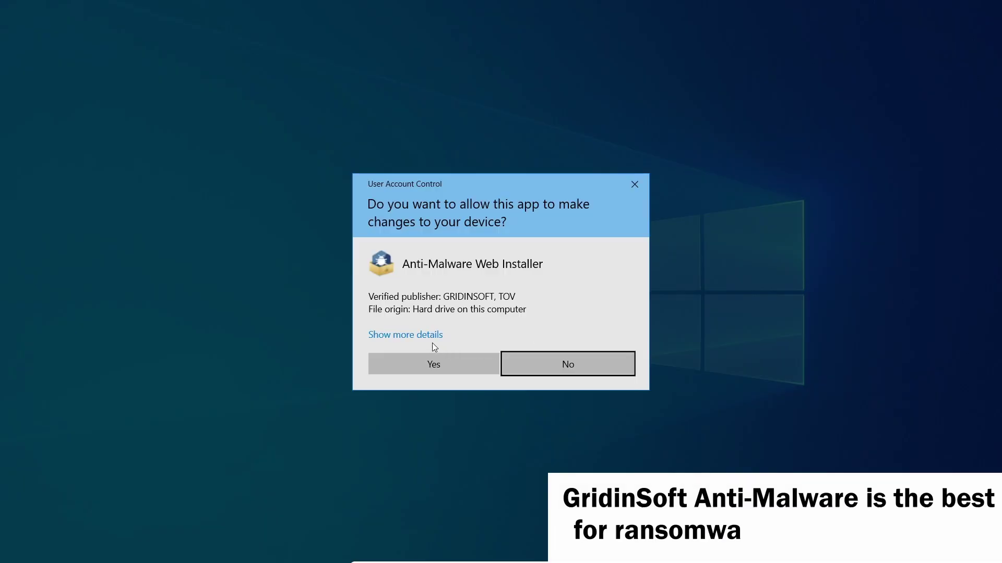
- Approve the User Account Control prompt and start installing GridinSoft Anti-Malware
left_click(431, 362)
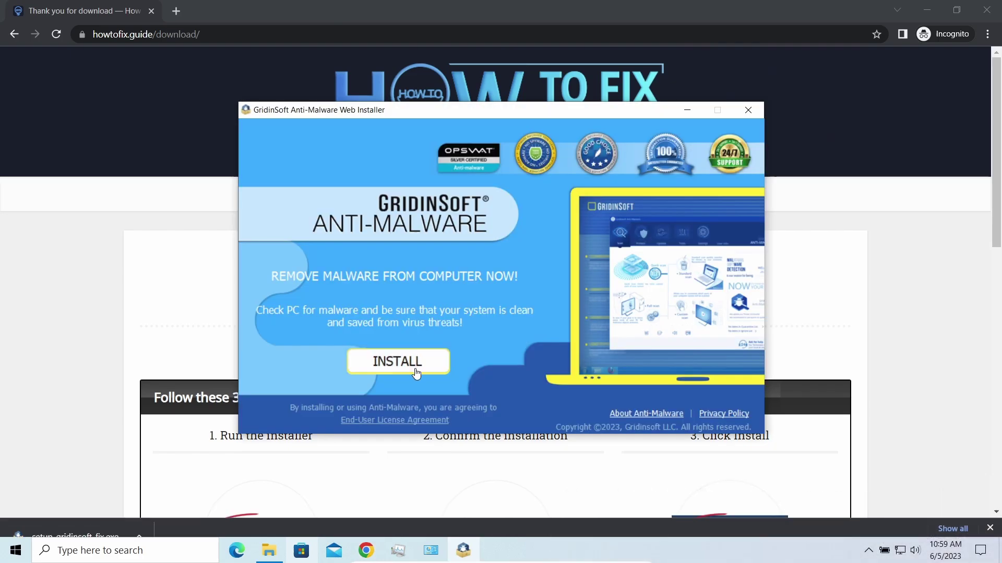
left_click(417, 368)
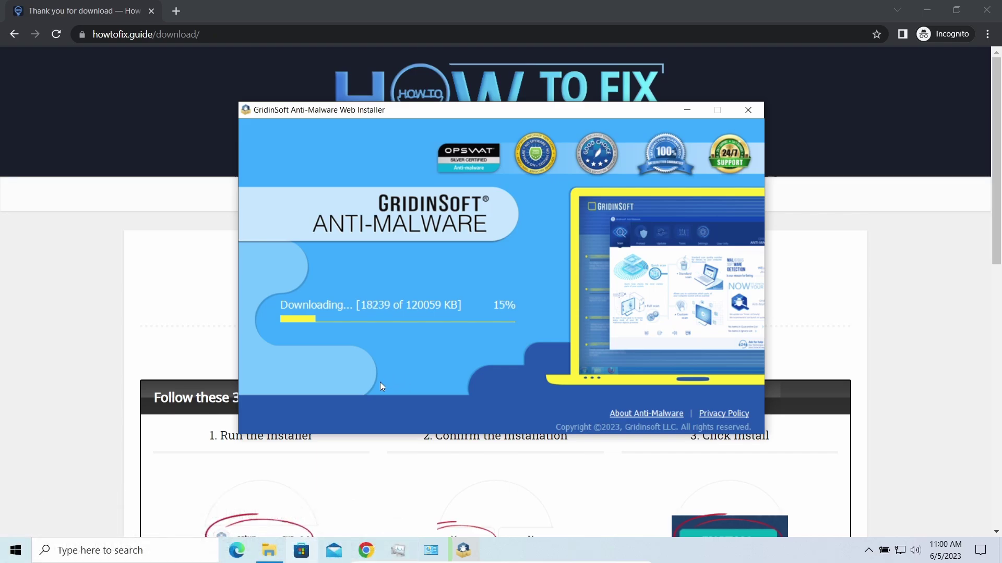
- Rename removal.mov.neon to removal.mov in the utils folder, confirming the extension change
left_click(269, 549)
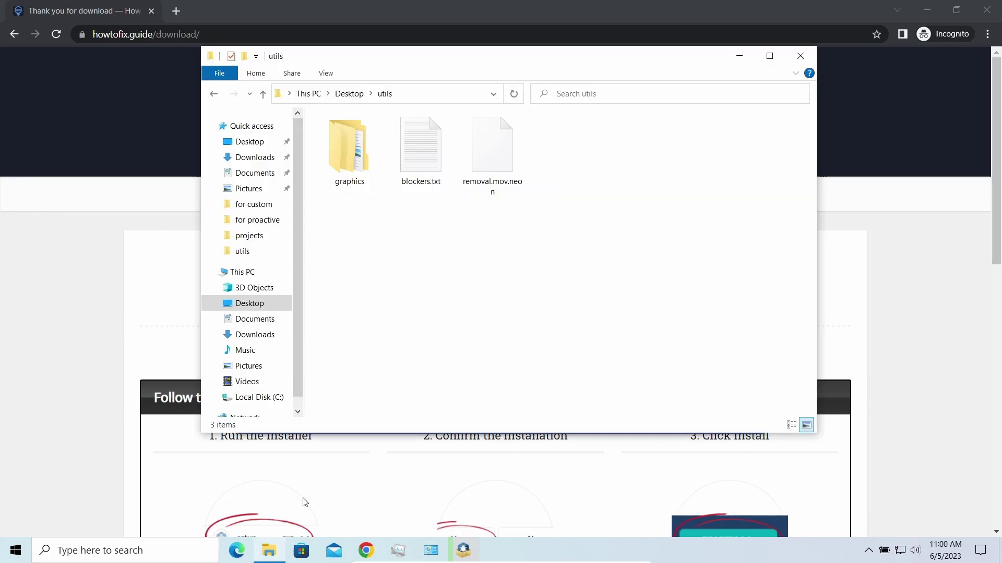
left_click(490, 179)
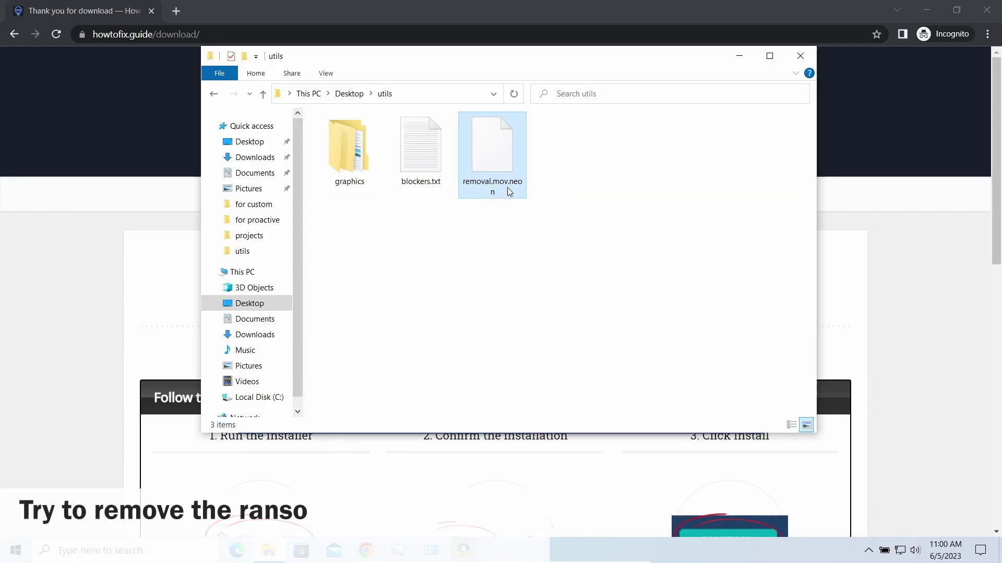
left_click(498, 182)
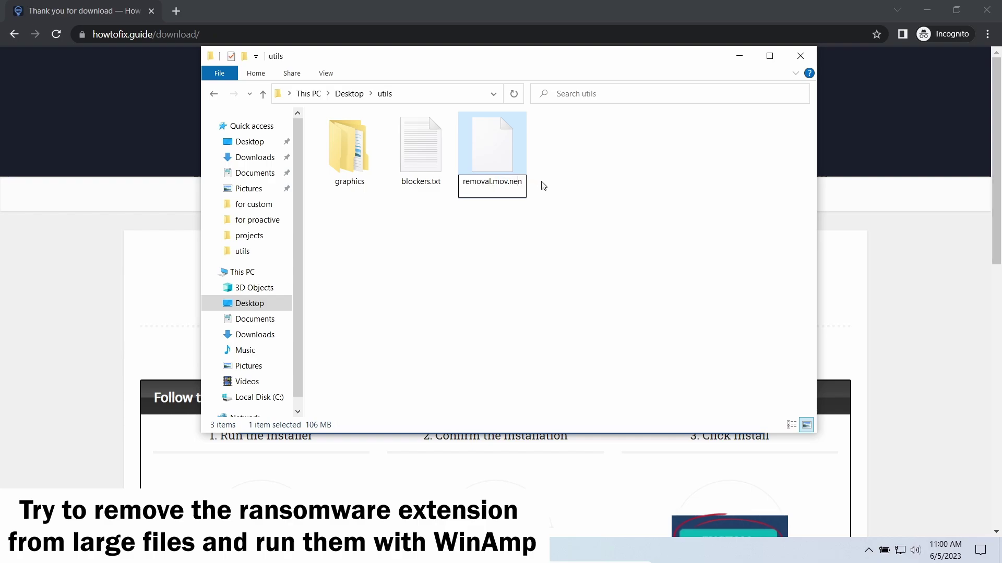
key("BackSpace")
key("BackSpace")
key("BackSpace")
key("BackSpace")
key("BackSpace")
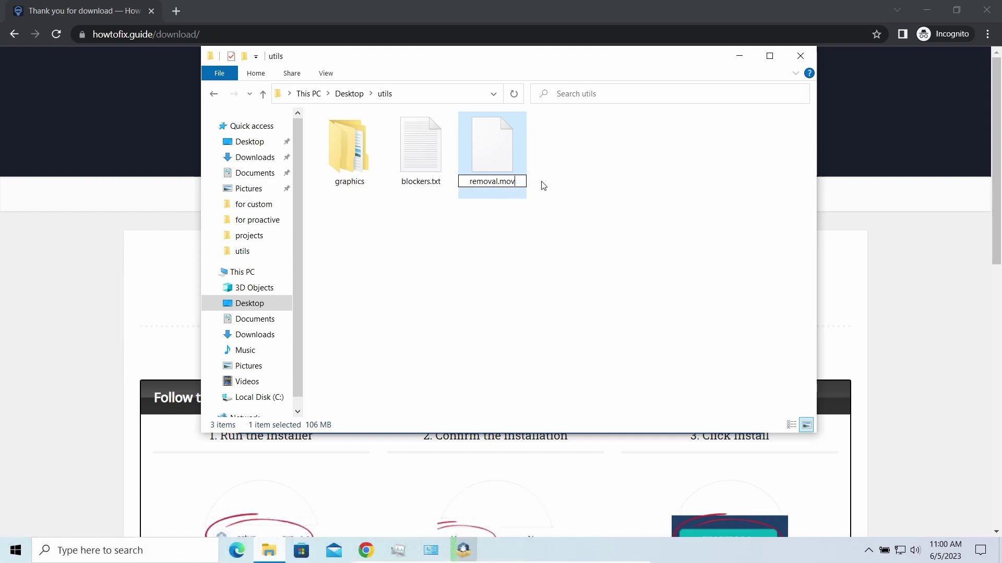
key("Return")
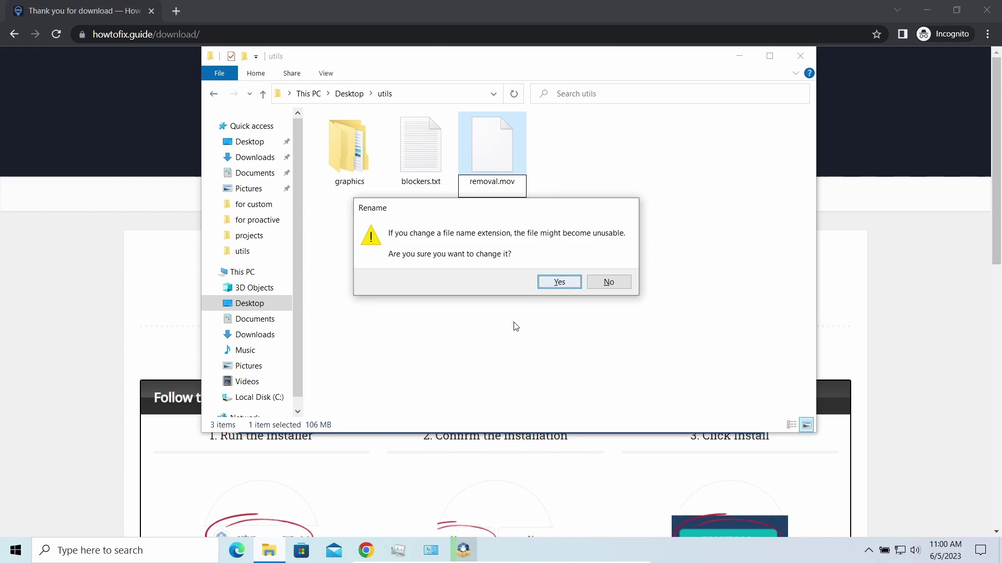
key("Return")
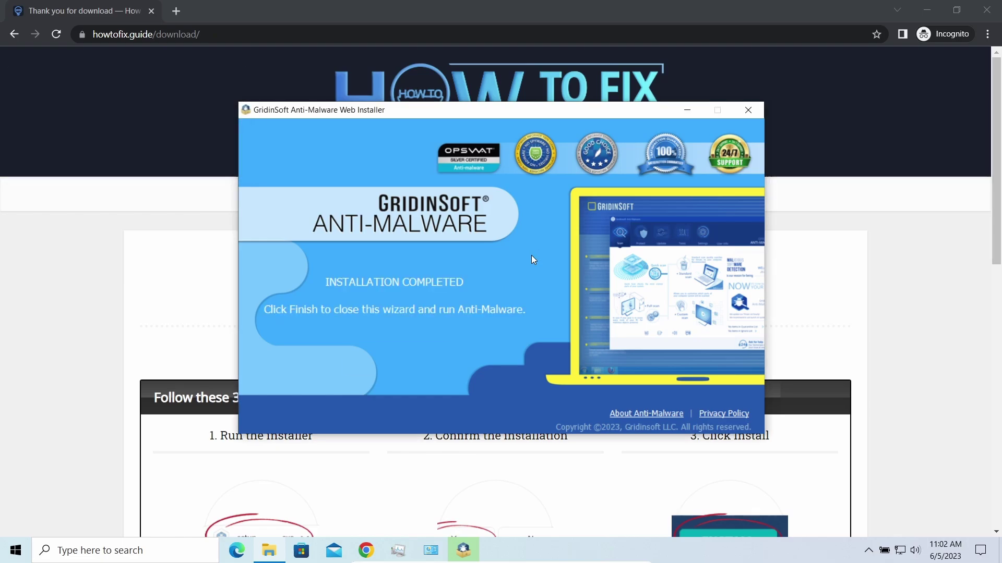
- Launch Anti-Malware from the finished installer and start a Full scan of all drives
left_click(420, 376)
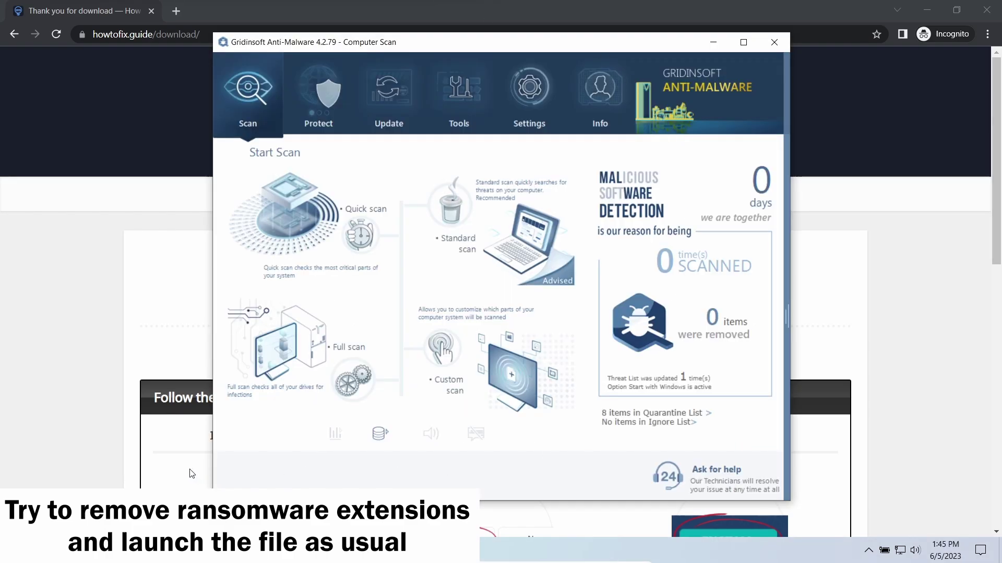
left_click(297, 349)
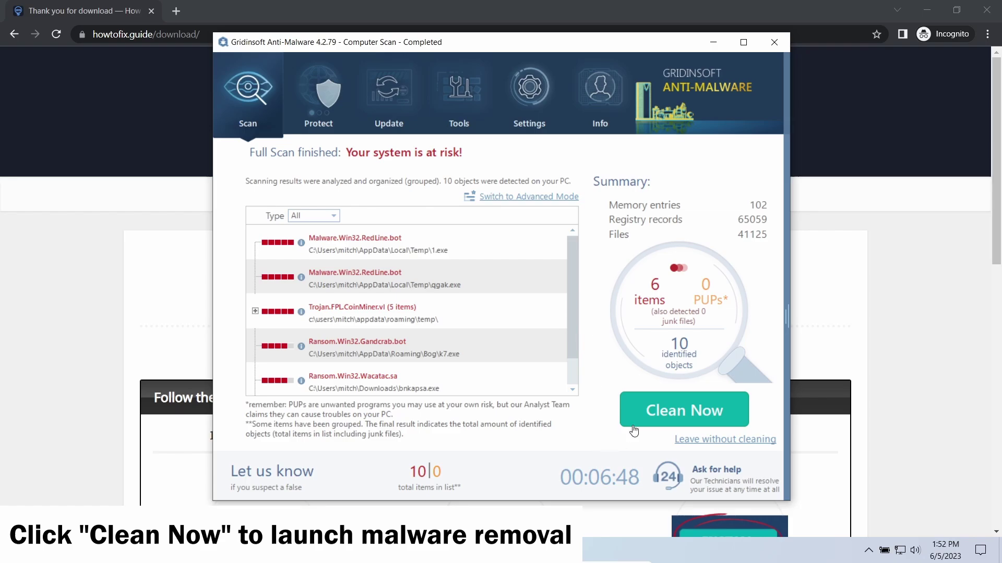
- Clean all 10 detected threats and dismiss the removal summary to return to Start Scan
left_click(661, 416)
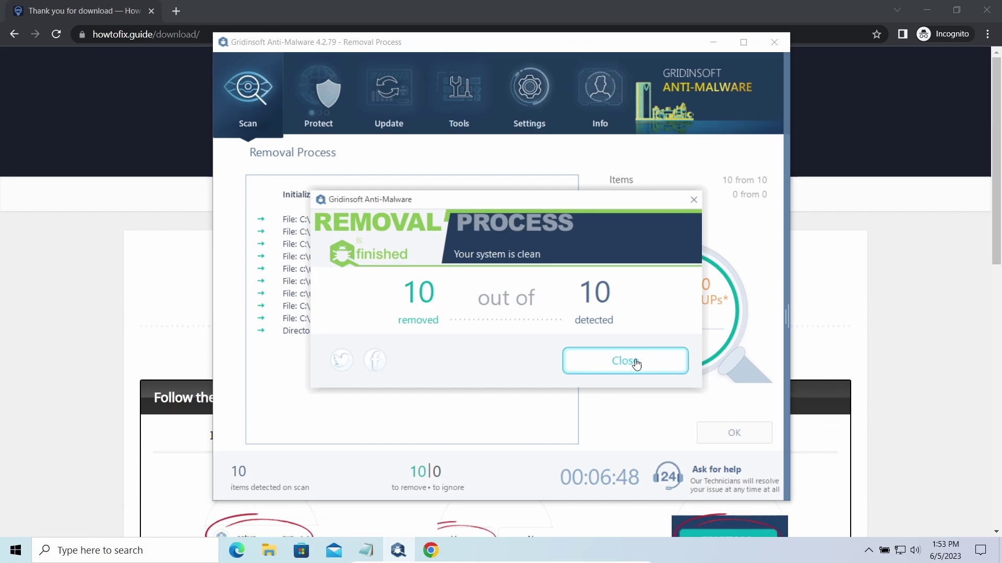
left_click(634, 362)
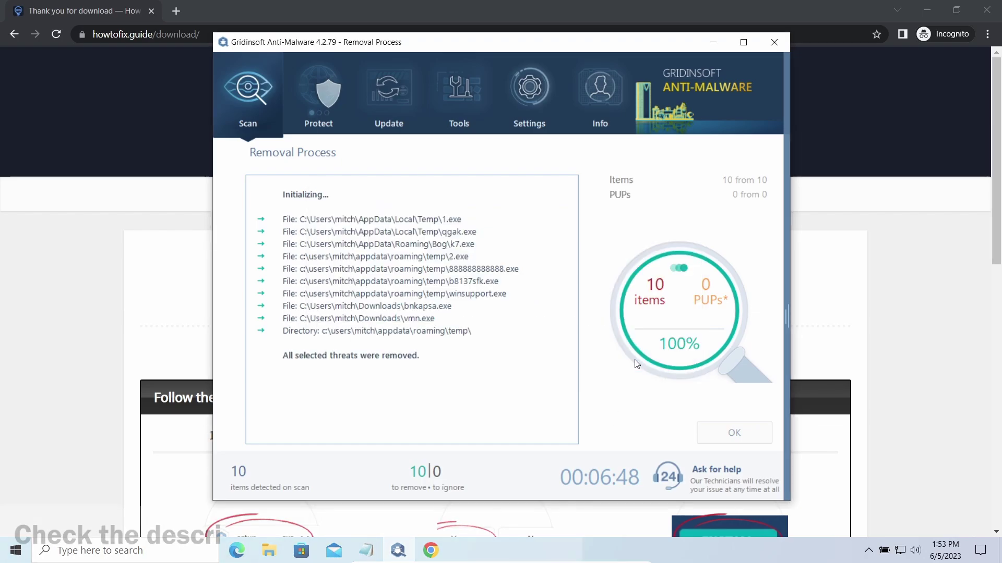
left_click(719, 431)
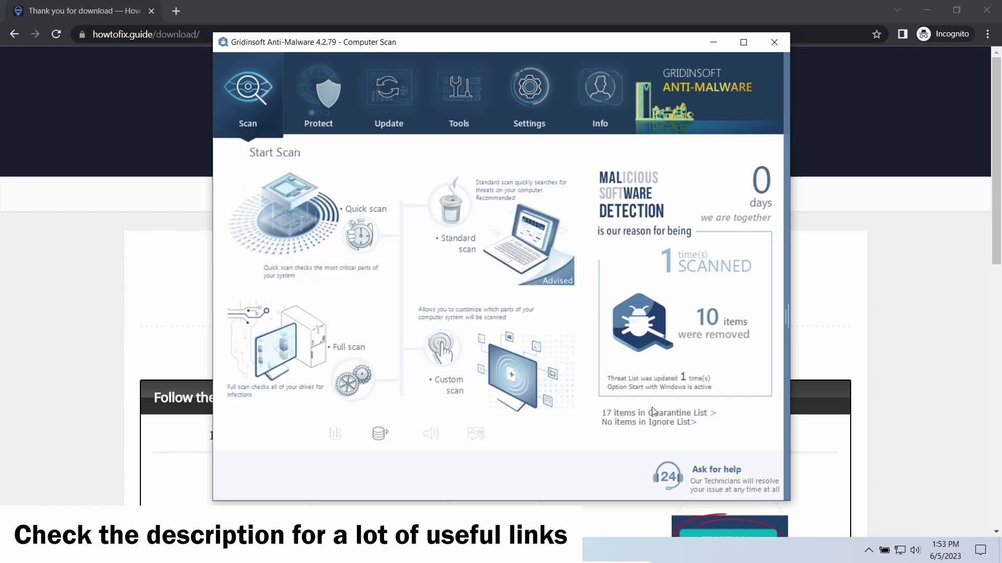